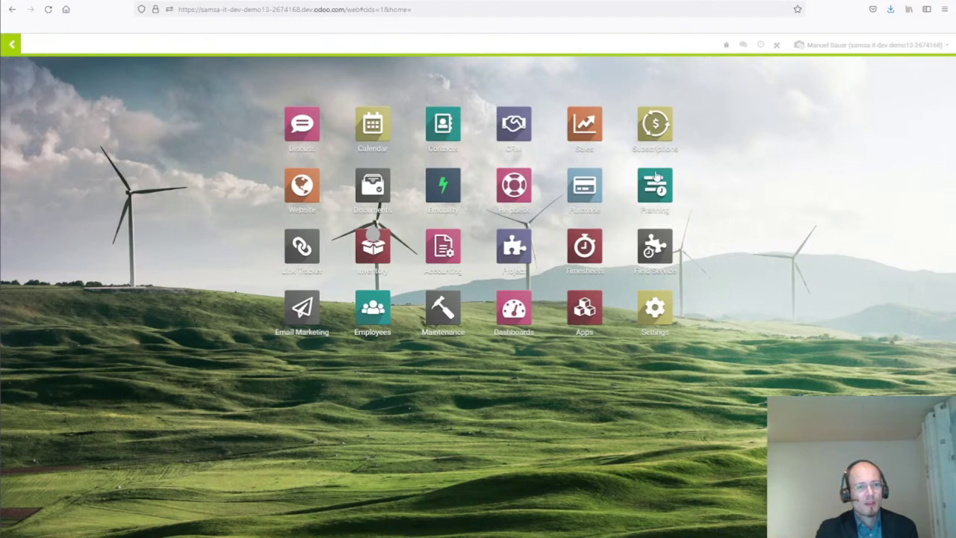
# Open subscription MON/SUB033 from Subscriptions, then go to the Emobility Charging Transactions list
pyautogui.click(655, 125)
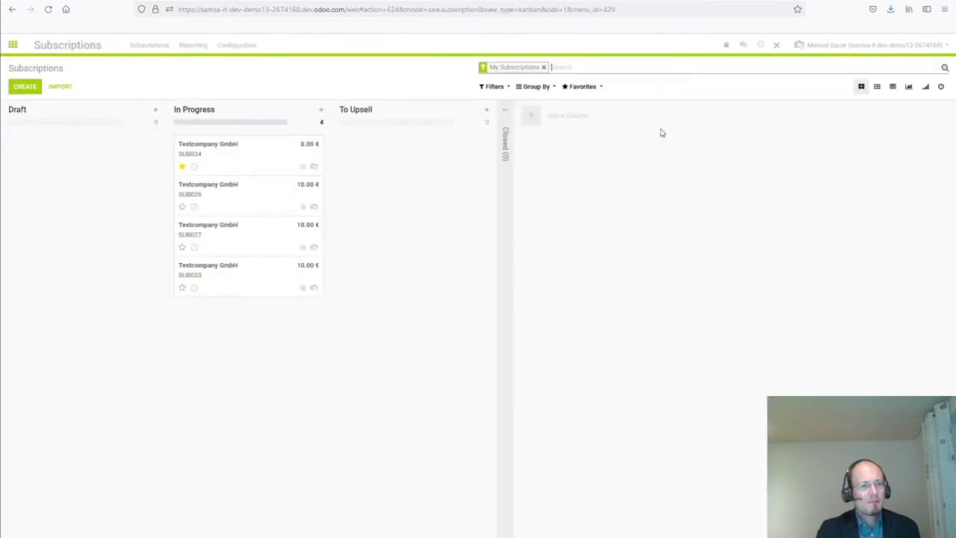
pyautogui.click(245, 281)
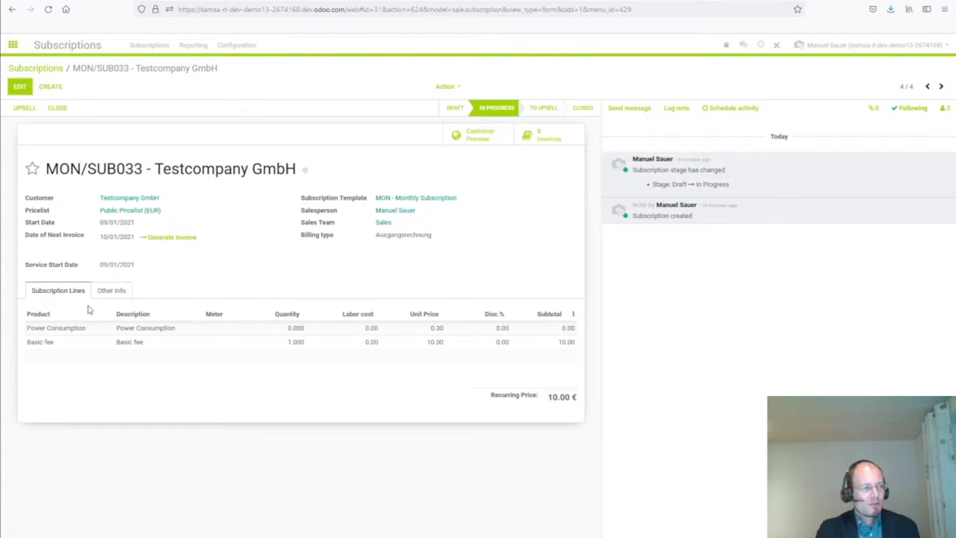
pyautogui.moveTo(114, 363)
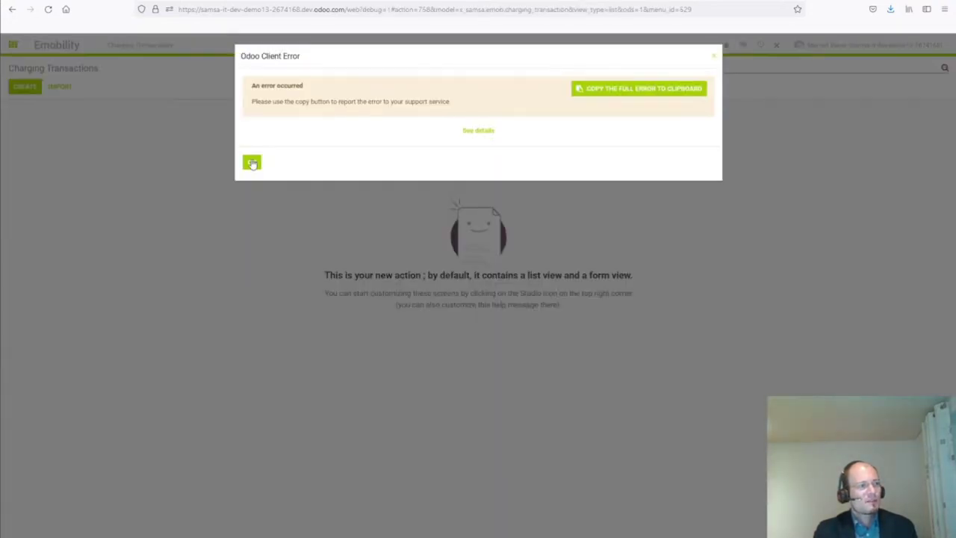
# Create and save a charging transaction for meter 12345 dated 09/22/2021 with consumption 6
pyautogui.click(253, 164)
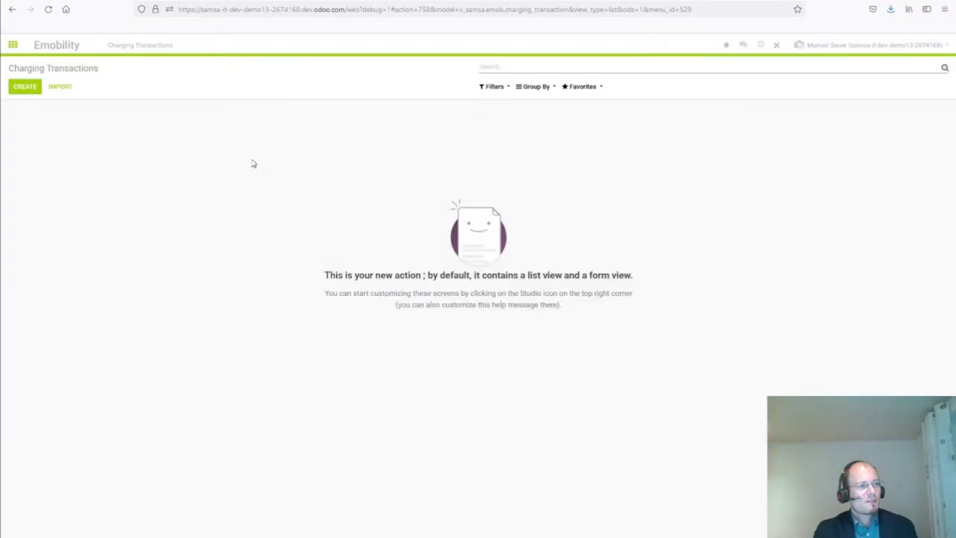
pyautogui.click(24, 88)
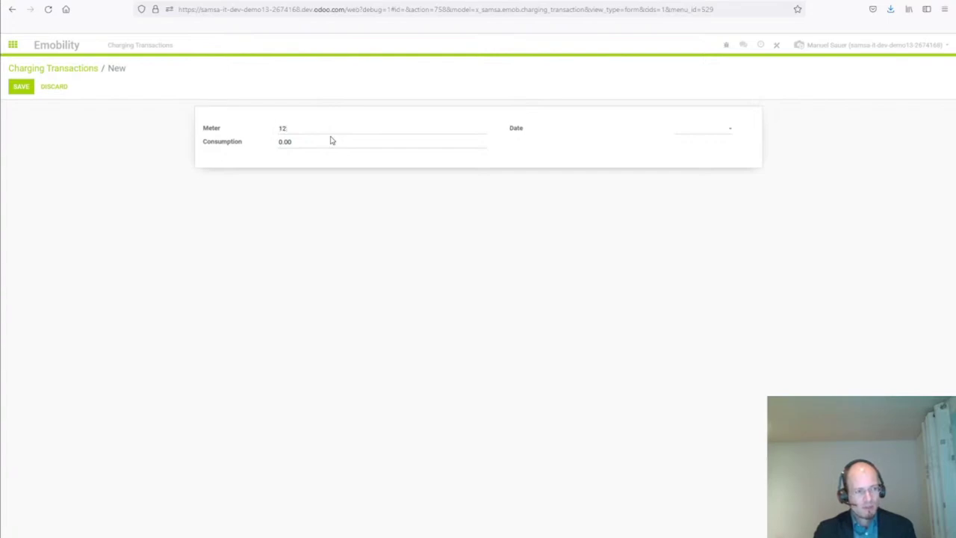
pyautogui.write('12345')
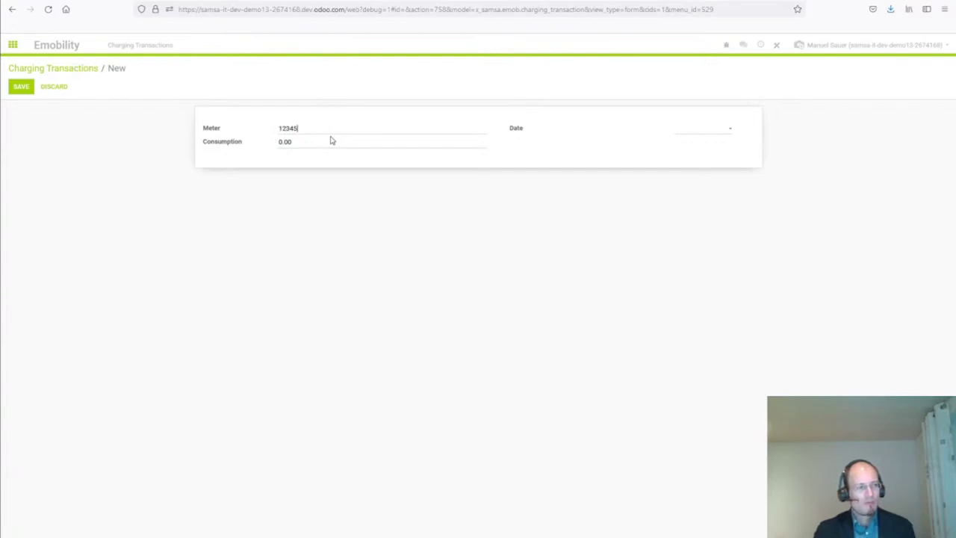
pyautogui.click(693, 132)
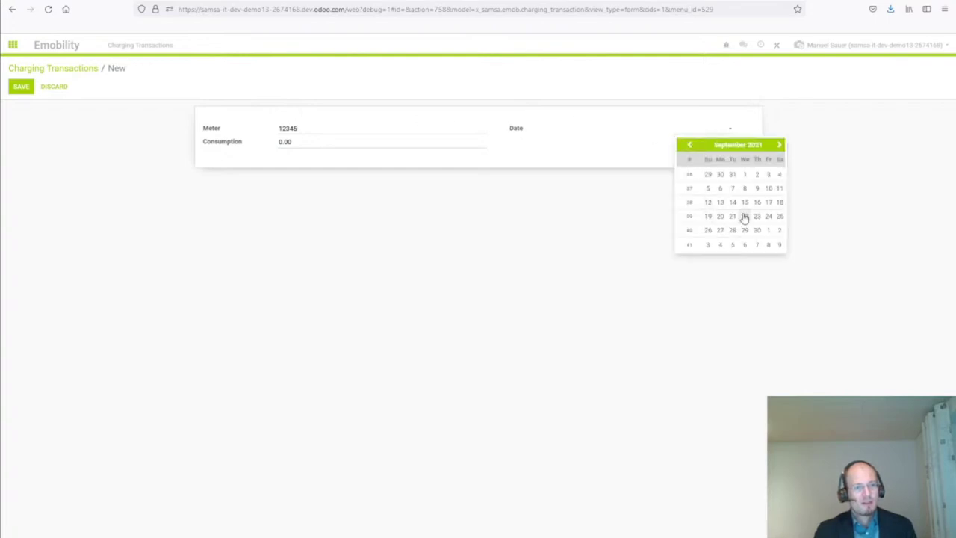
pyautogui.click(745, 216)
pyautogui.click(305, 142)
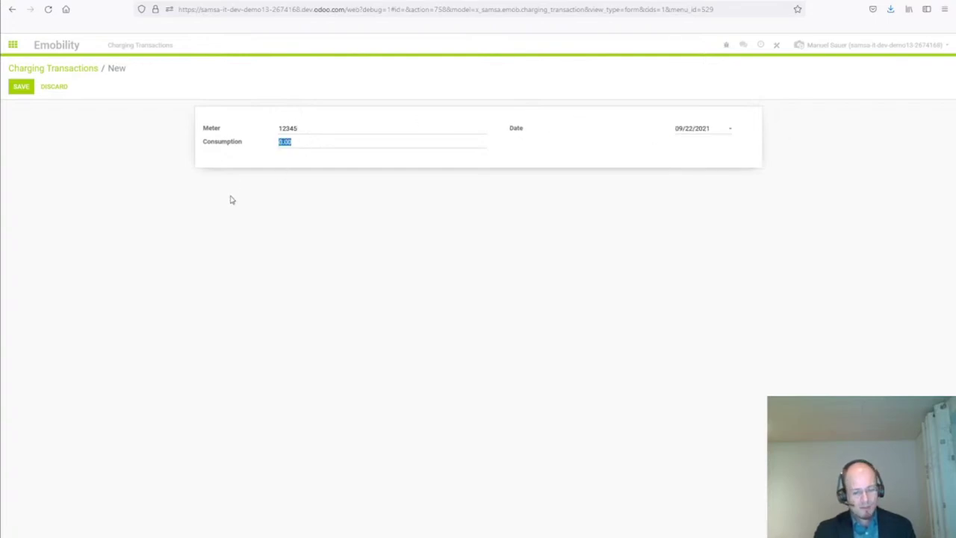
pyautogui.write('6')
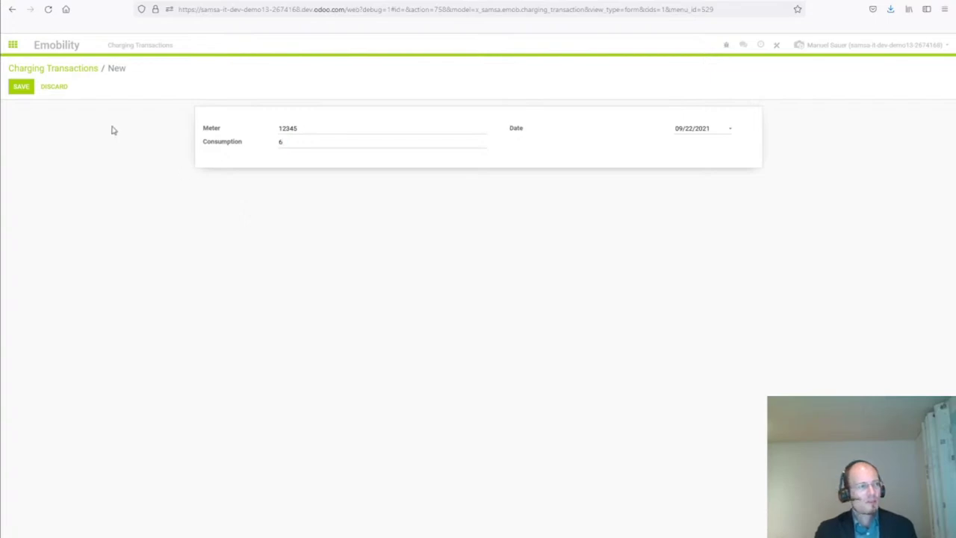
pyautogui.click(21, 91)
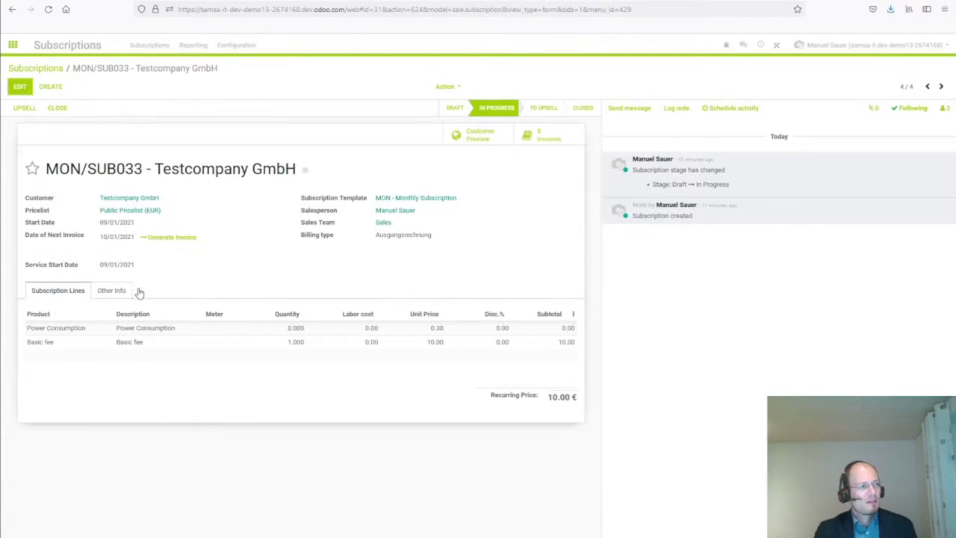
# Set meter 12345 on MON/SUB033's Power Consumption line, save, and reopen the subscription
pyautogui.click(215, 340)
pyautogui.click(215, 348)
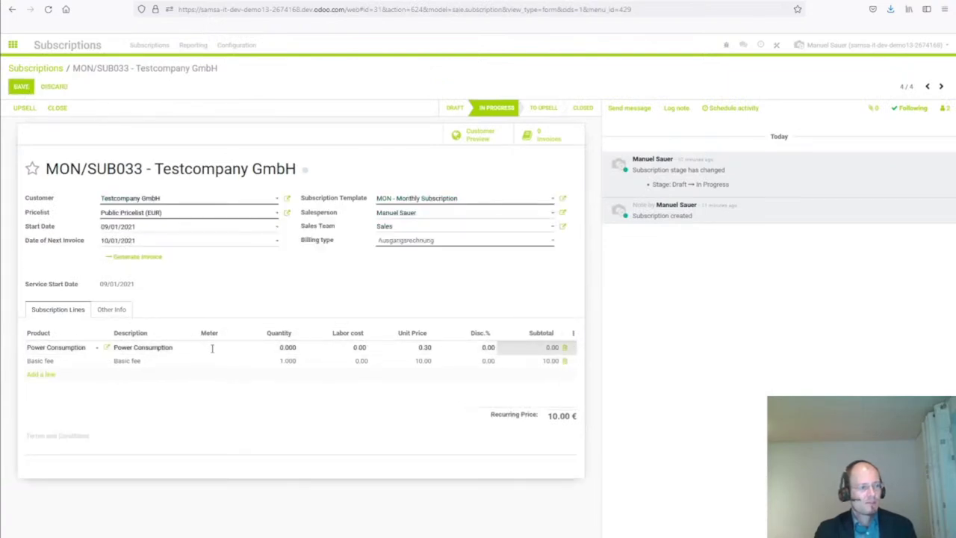
pyautogui.write('12345')
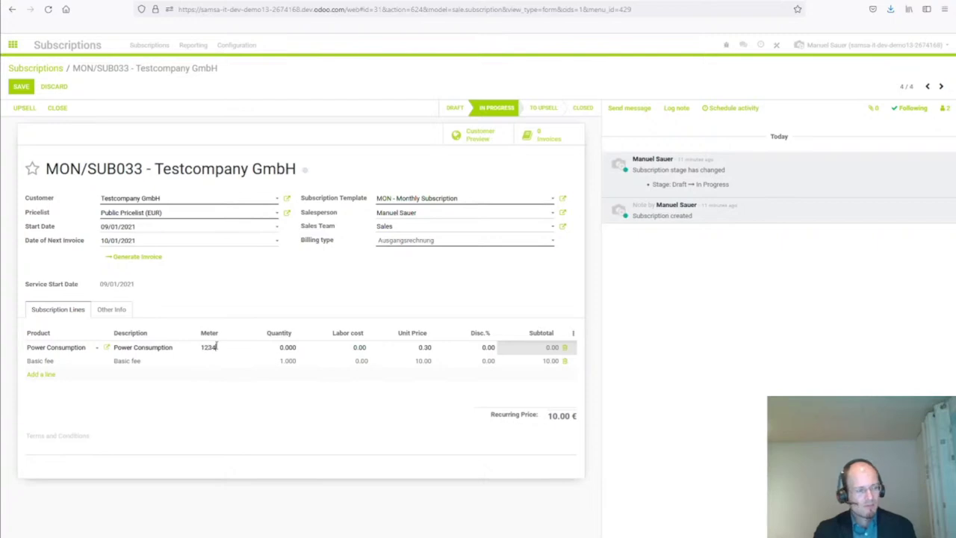
pyautogui.click(20, 87)
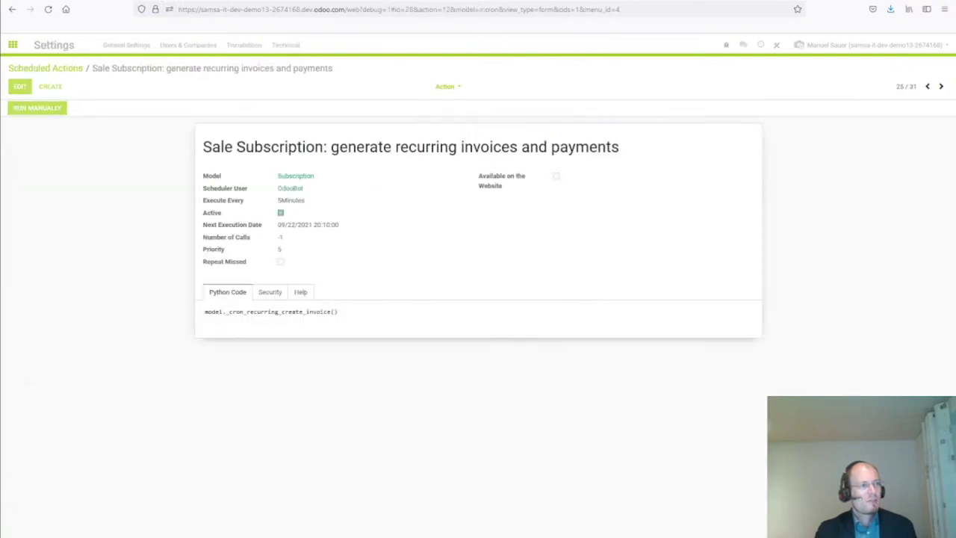
pyautogui.click(207, 3)
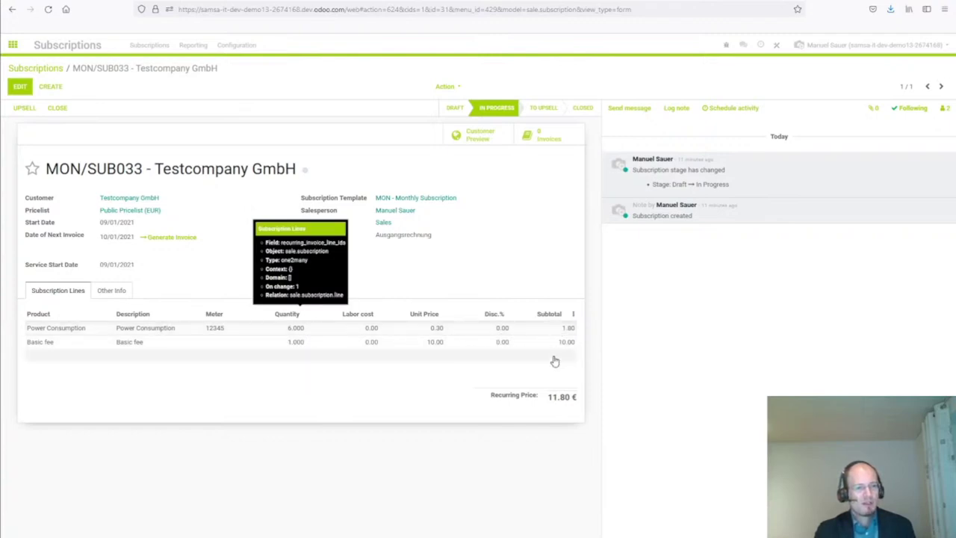
# Save a second charging transaction for meter 12345, dated 09/22/2021, with consumption 4
pyautogui.click(131, 3)
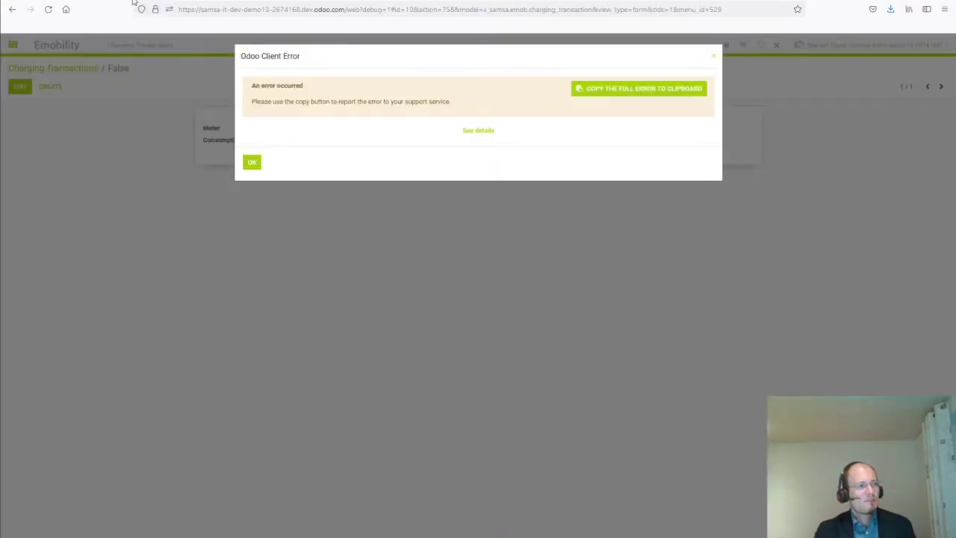
pyautogui.click(252, 163)
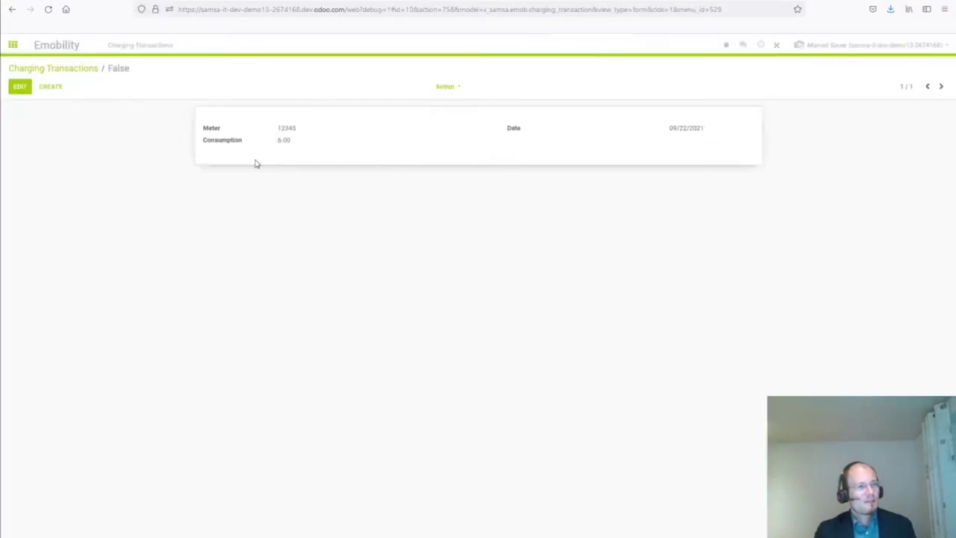
pyautogui.click(446, 87)
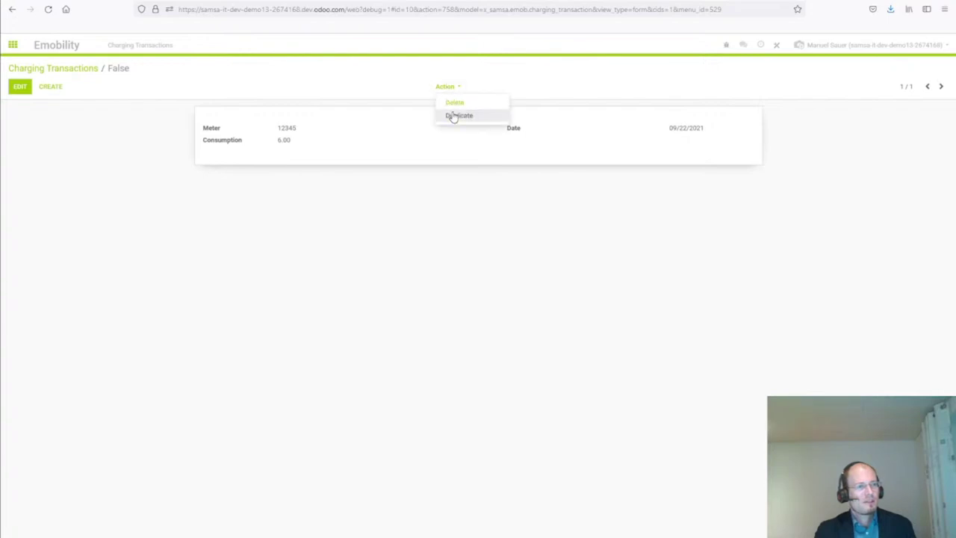
pyautogui.click(61, 93)
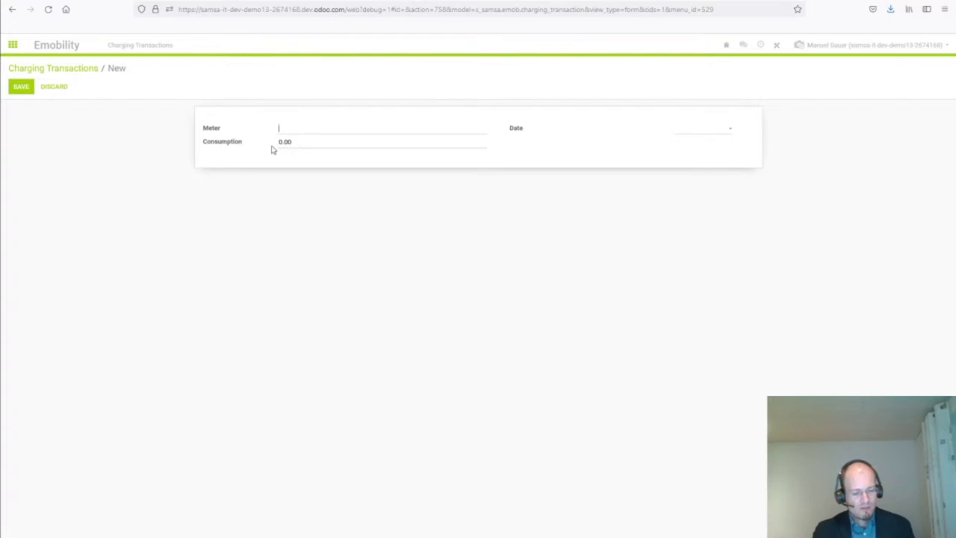
pyautogui.write('12345')
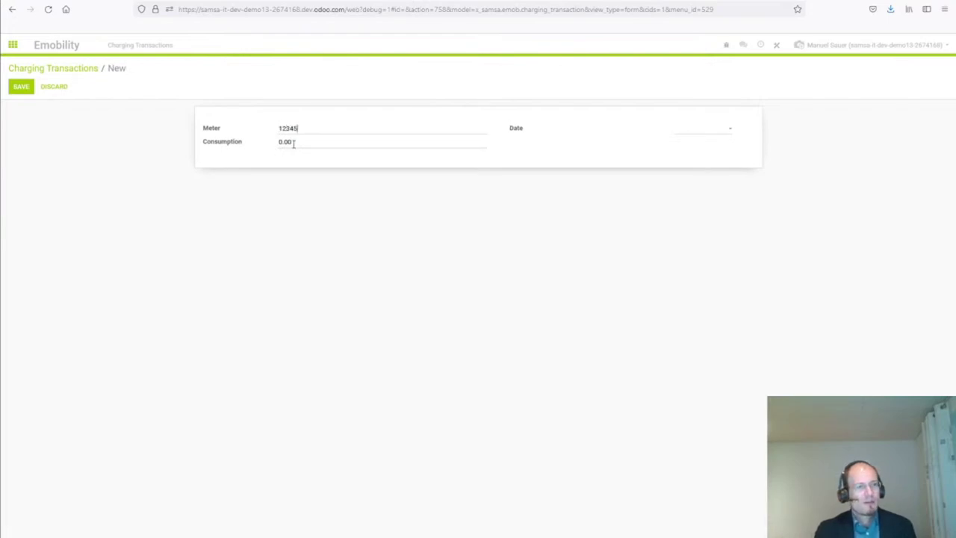
pyautogui.click(718, 136)
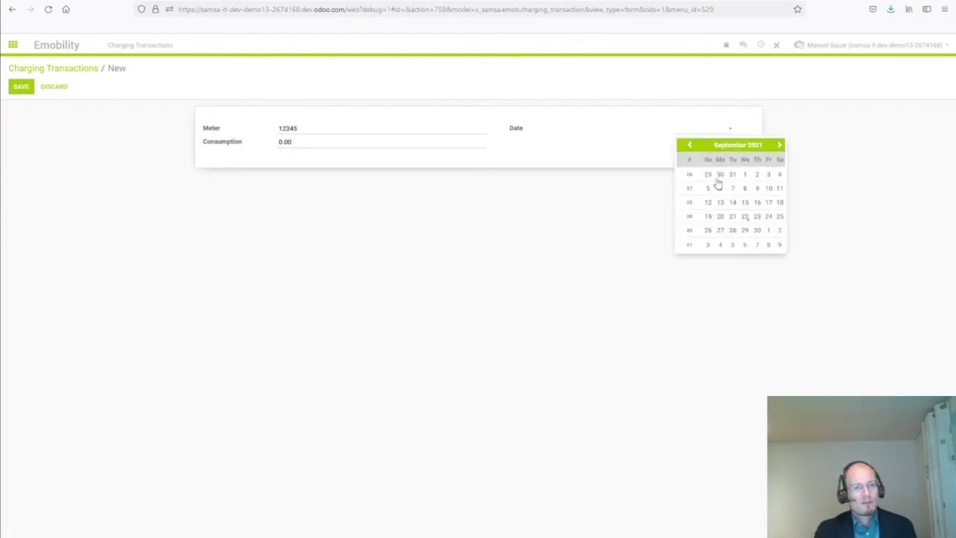
pyautogui.click(745, 216)
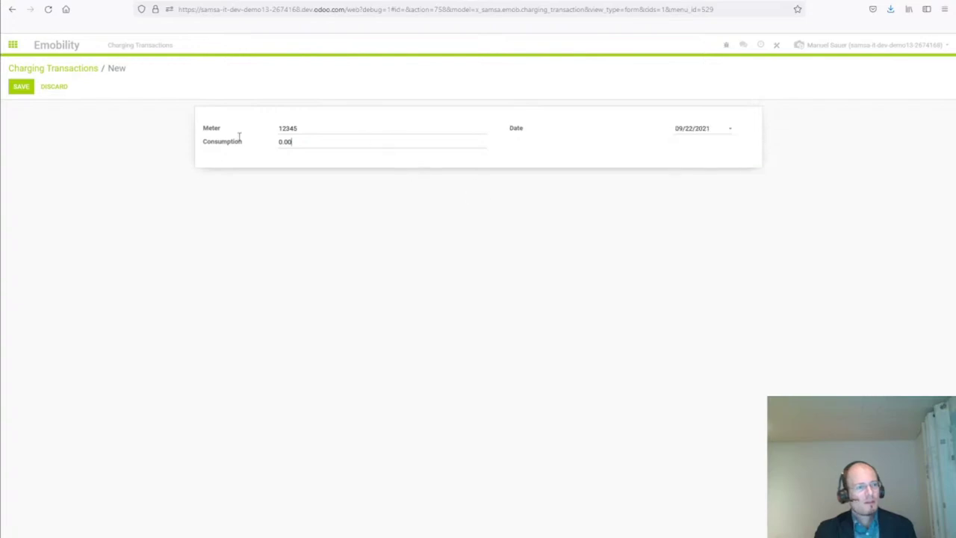
pyautogui.click(287, 143)
pyautogui.write('4')
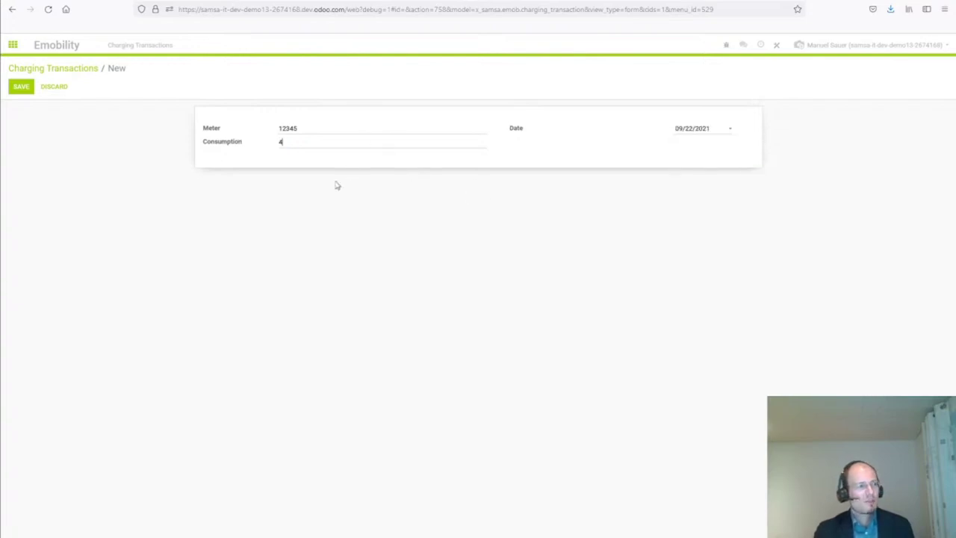
pyautogui.click(28, 90)
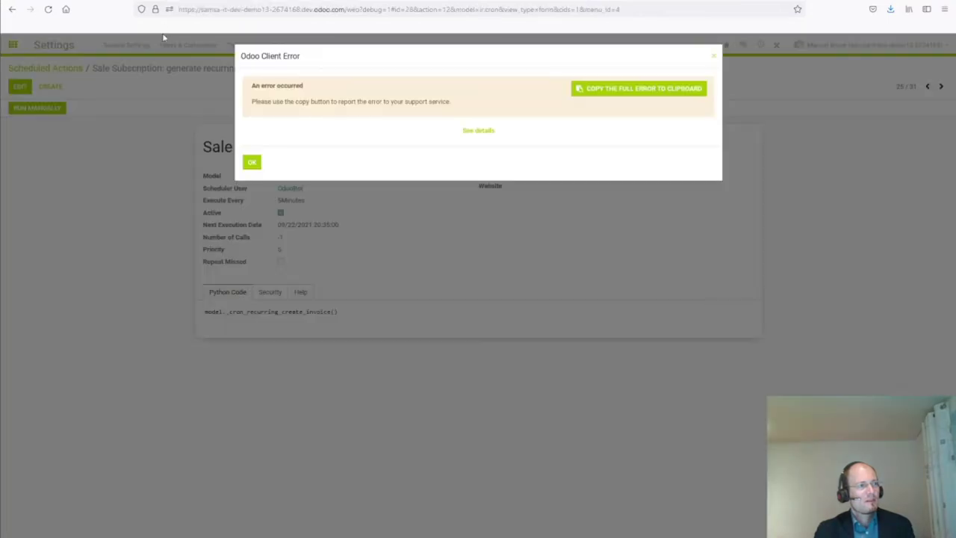
pyautogui.click(249, 164)
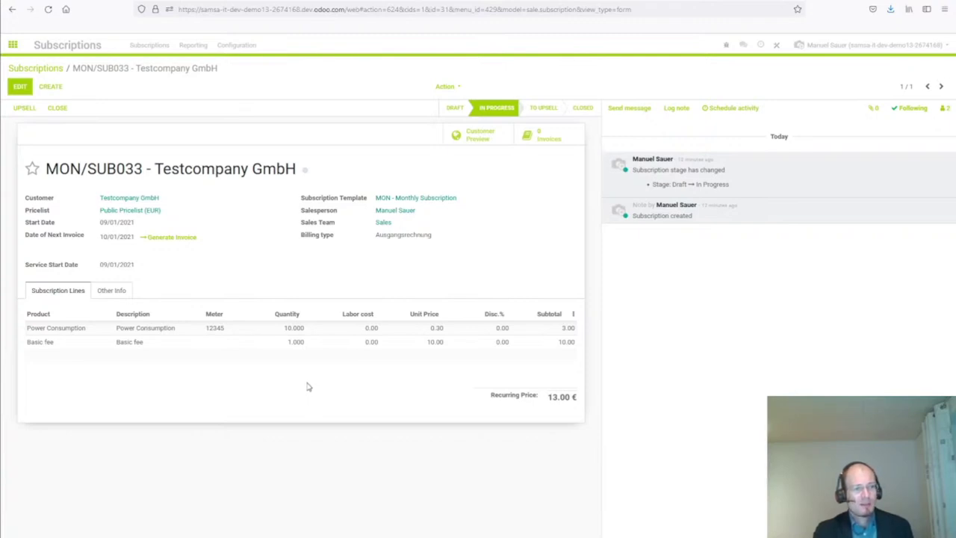
pyautogui.click(485, 140)
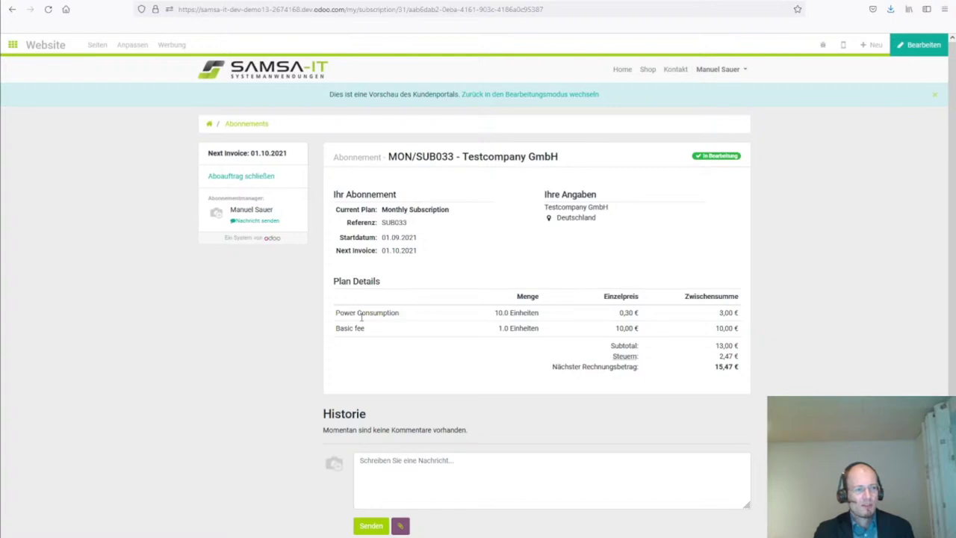
pyautogui.moveTo(358, 314); pyautogui.dragTo(509, 315)
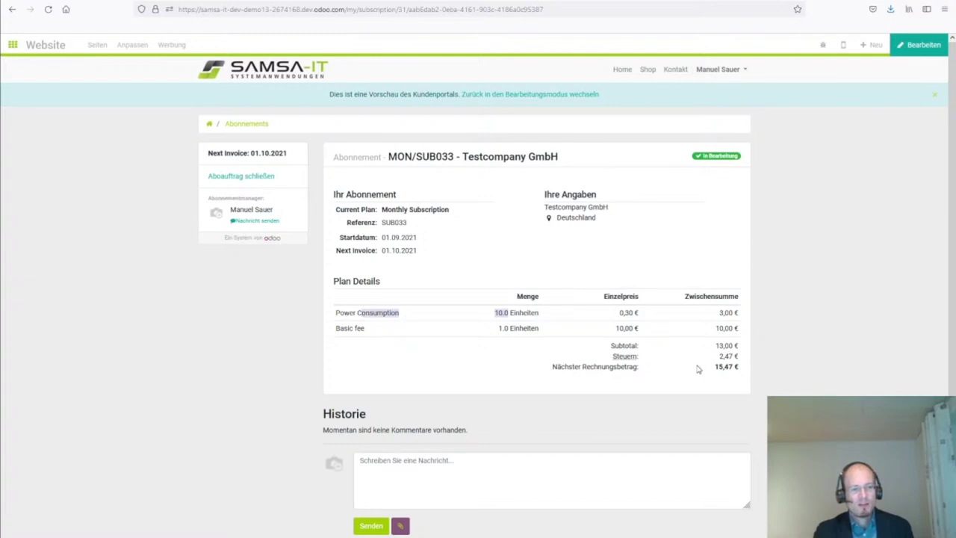
pyautogui.moveTo(715, 367); pyautogui.dragTo(744, 372)
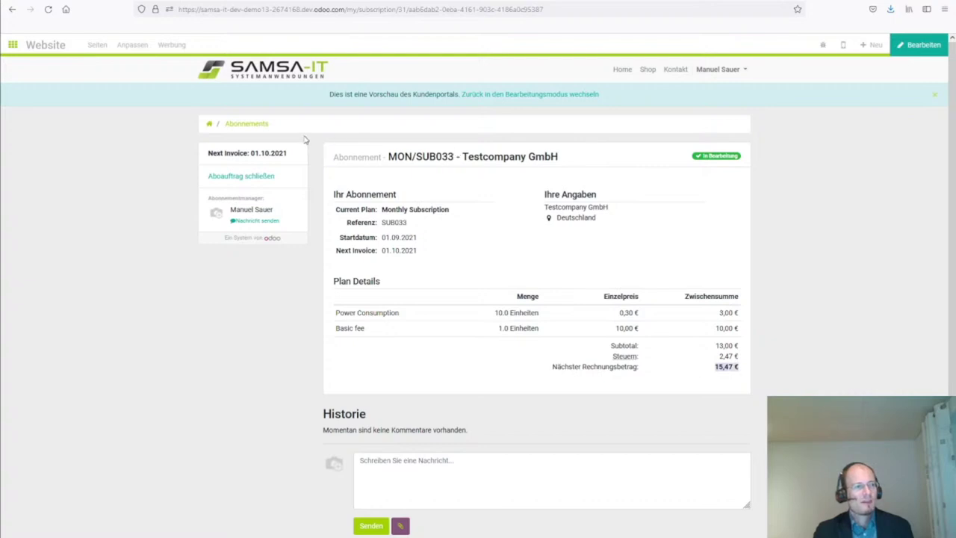
pyautogui.click(475, 99)
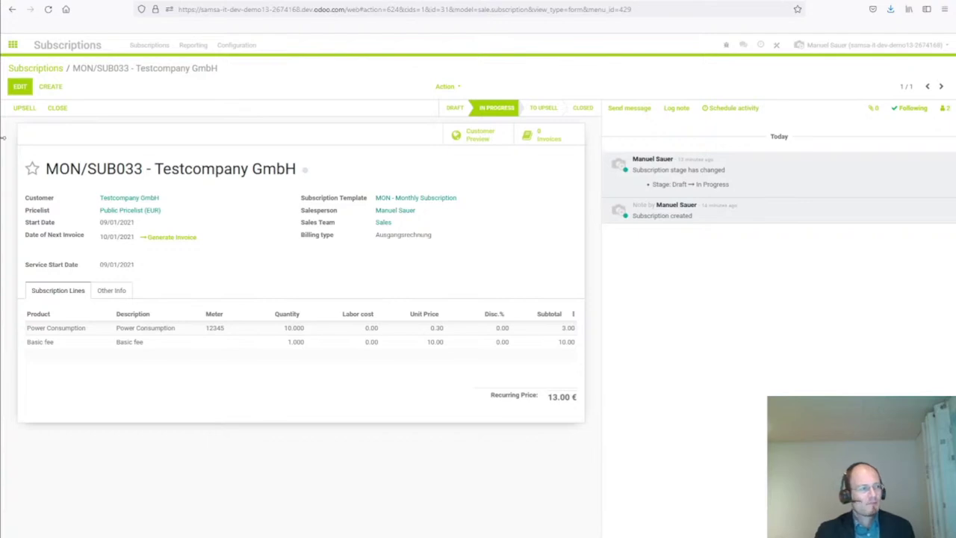
pyautogui.click(22, 88)
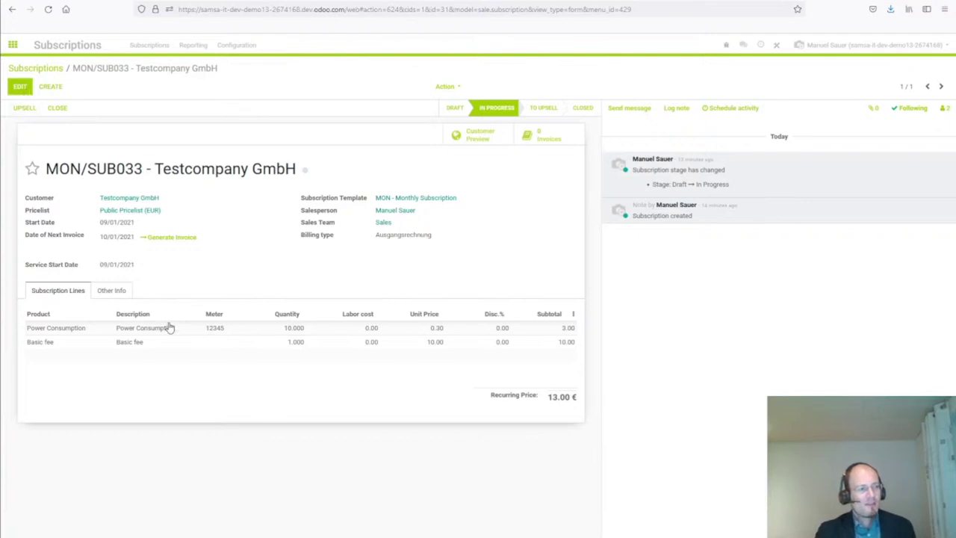
# Clear meter 12345 from the Power Consumption line and save MON/SUB033
pyautogui.click(214, 351)
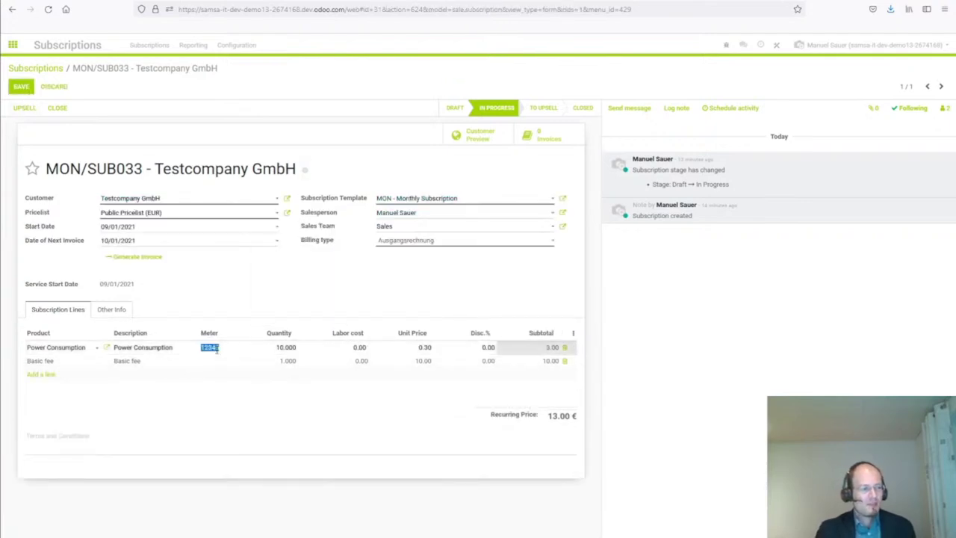
pyautogui.press('BackSpace')
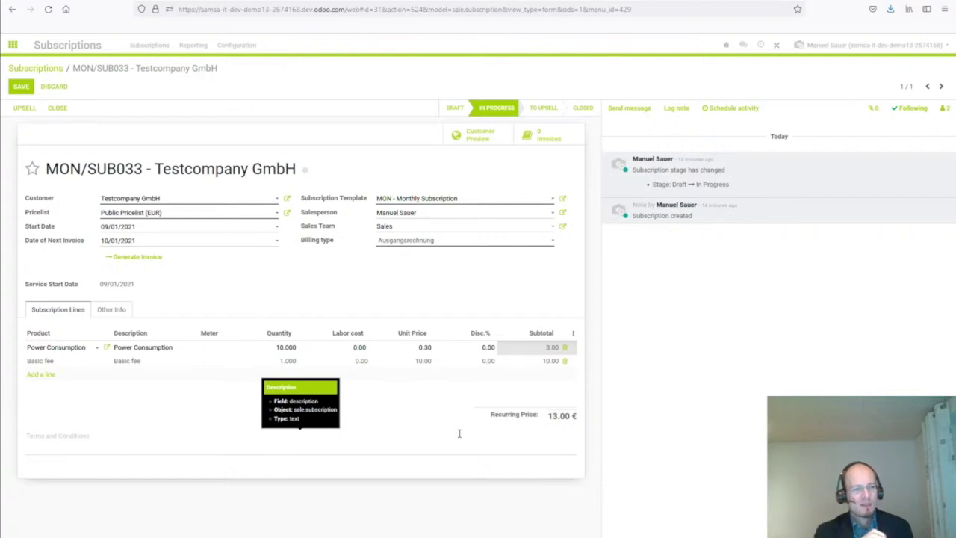
pyautogui.click(22, 88)
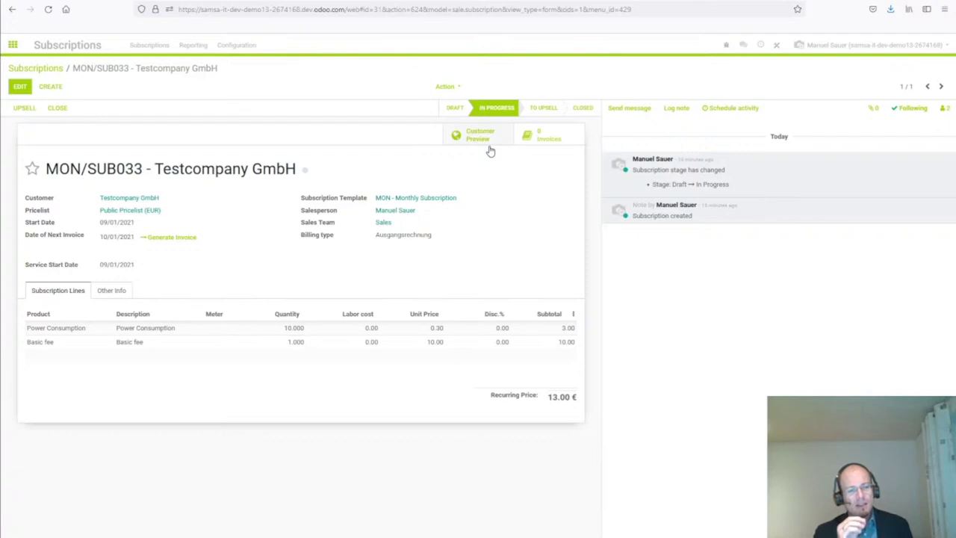
# Duplicate MON/SUB033 and set the copy's template to YEA - Yearly Subscription
pyautogui.click(455, 91)
pyautogui.click(458, 115)
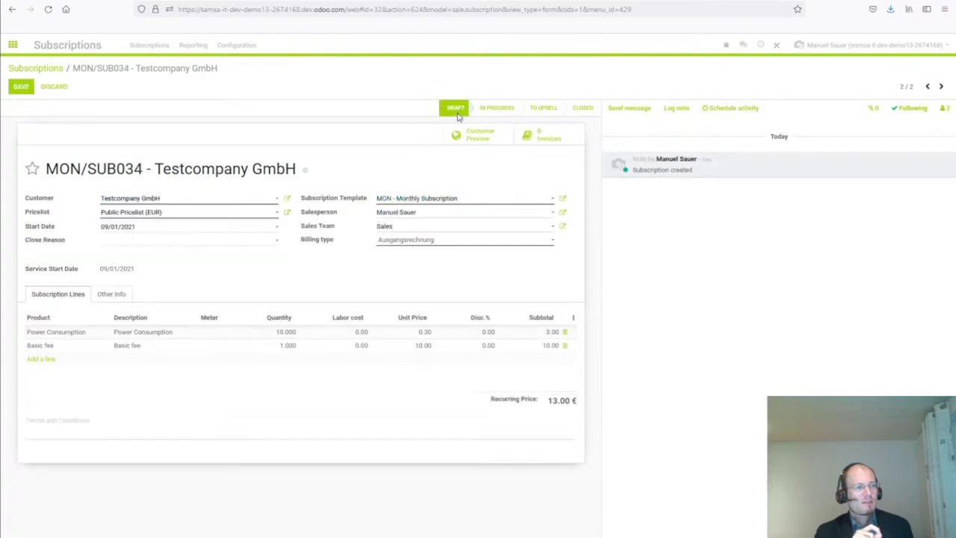
pyautogui.click(428, 202)
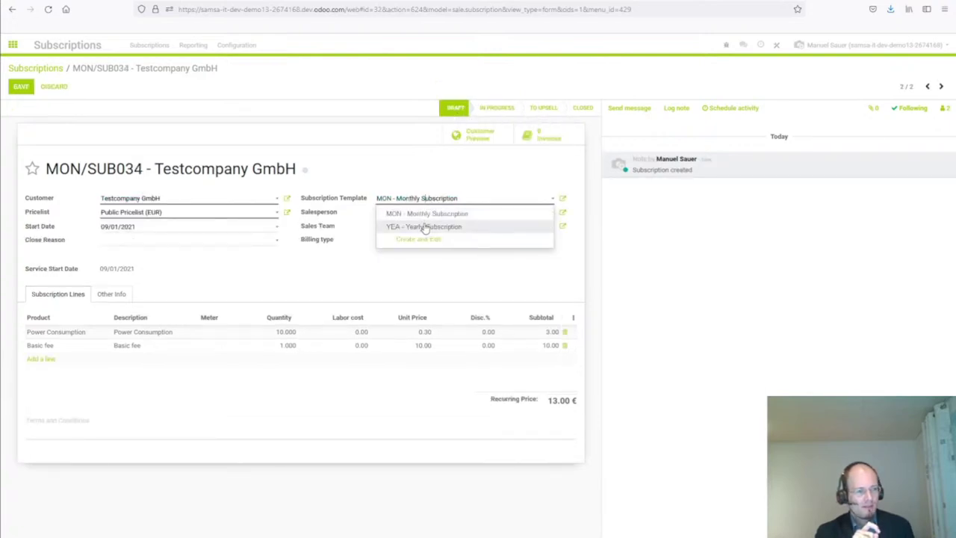
pyautogui.click(425, 227)
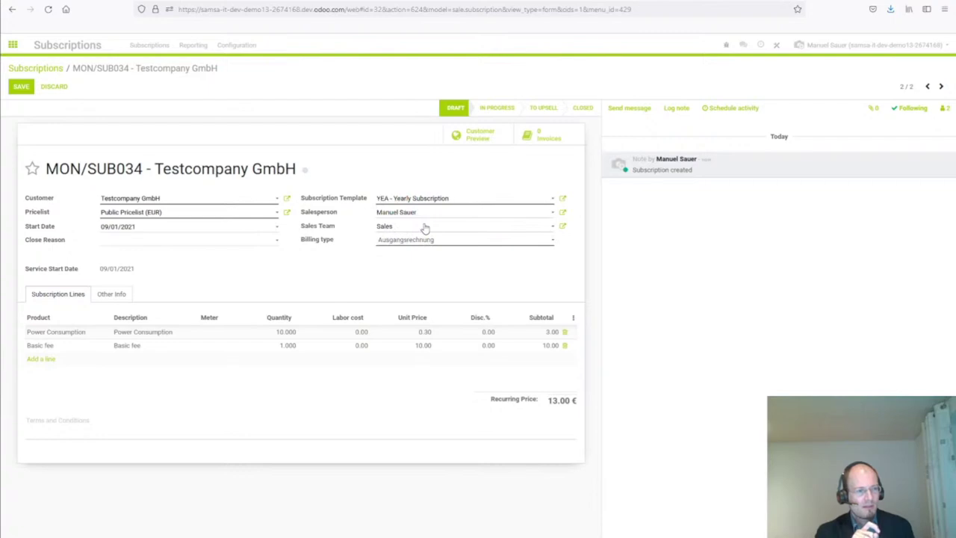
# Set the copied Power Consumption quantity to -120 and Basic fee quantity to -12
pyautogui.click(282, 334)
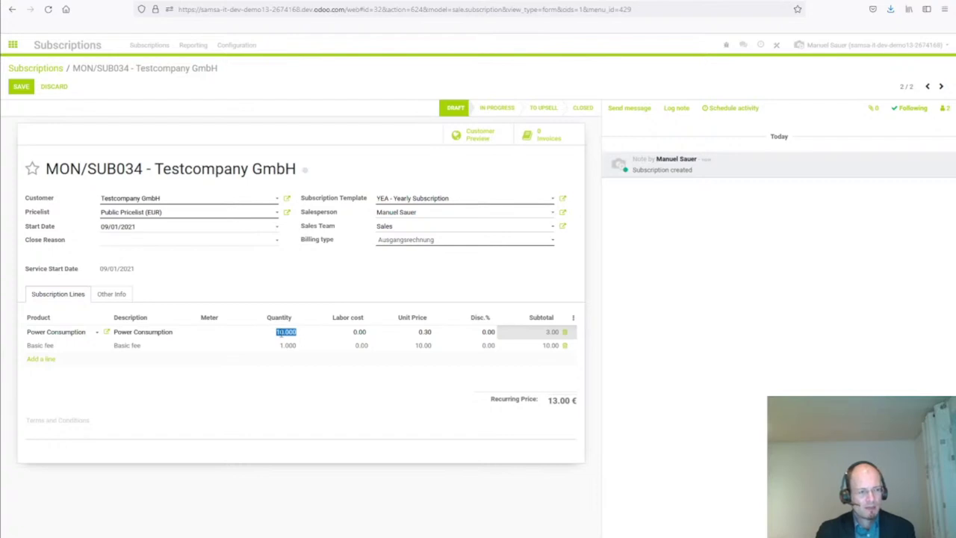
pyautogui.write('120')
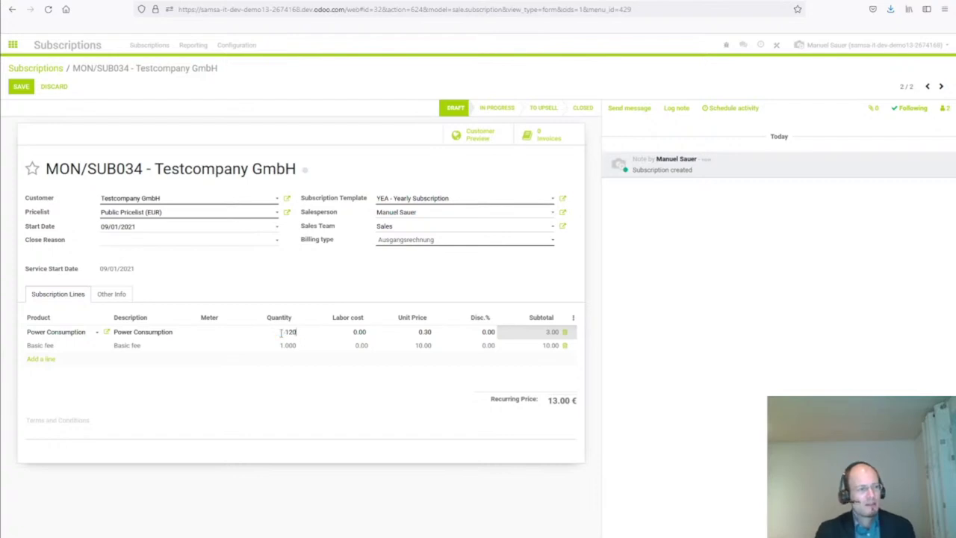
pyautogui.click(281, 346)
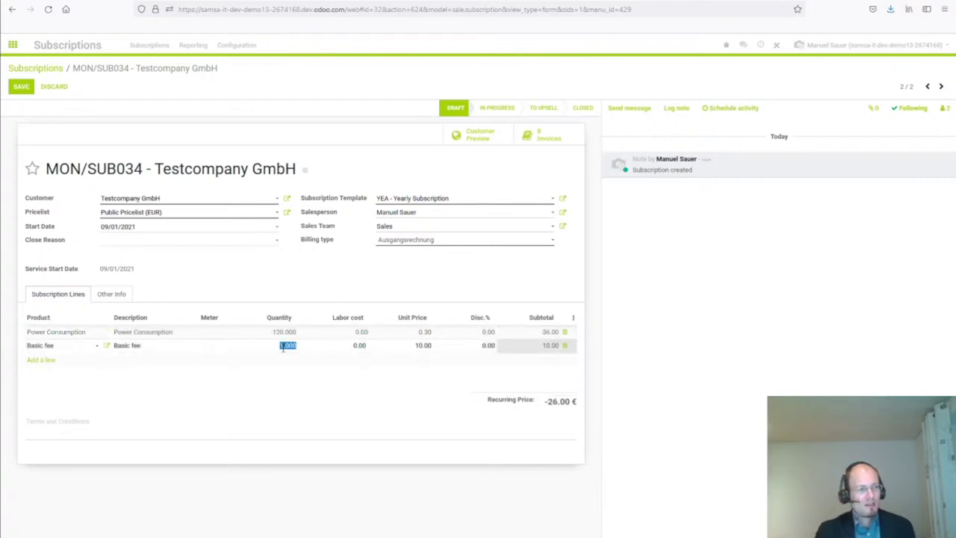
pyautogui.write('1')
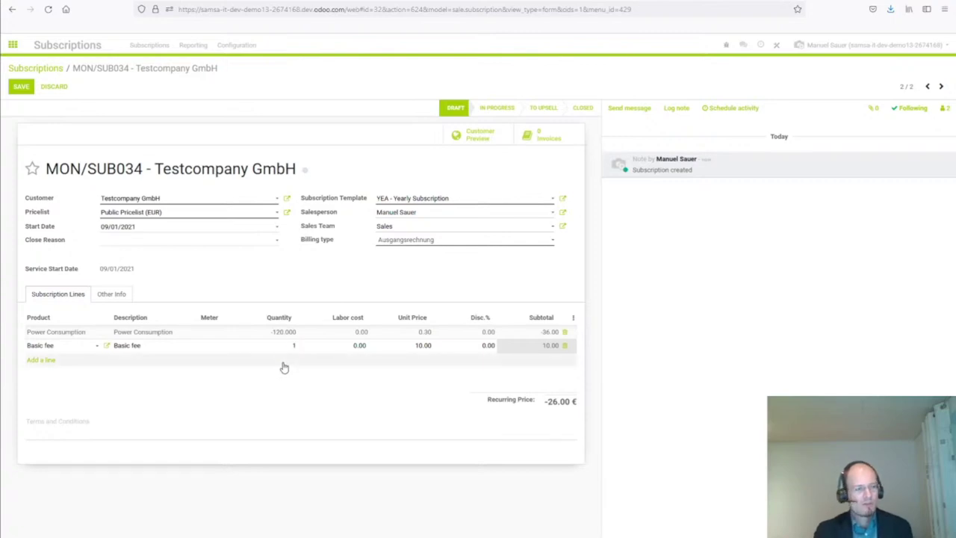
pyautogui.write('2')
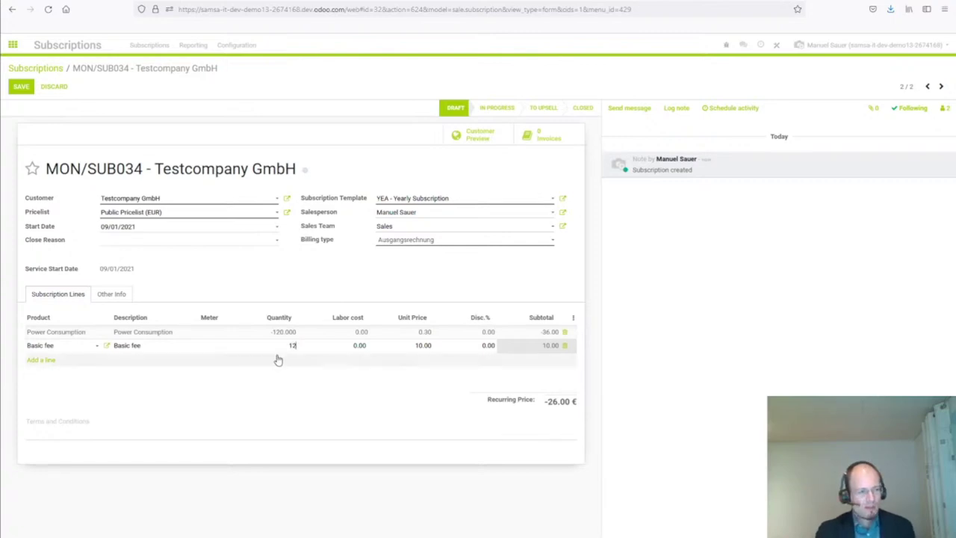
pyautogui.press('Home')
pyautogui.write('-')
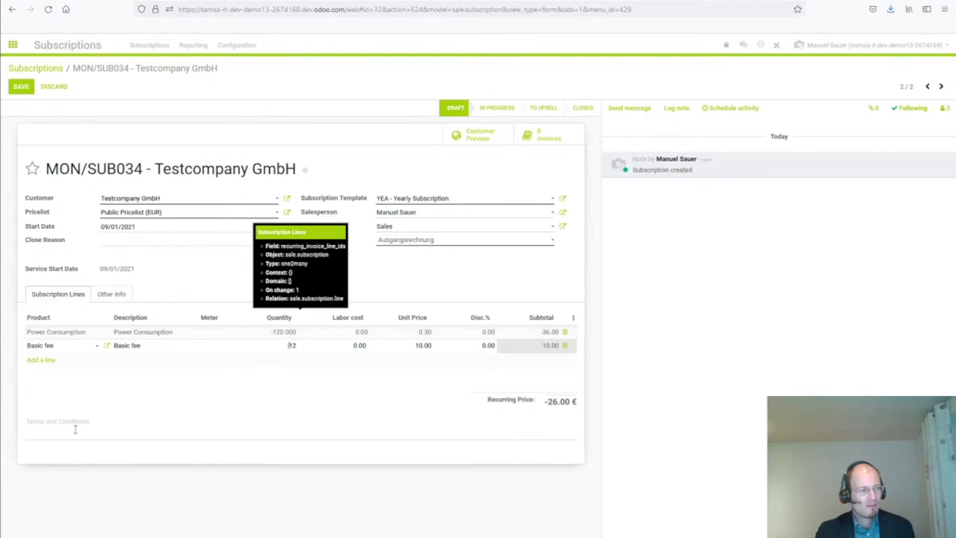
pyautogui.click(44, 360)
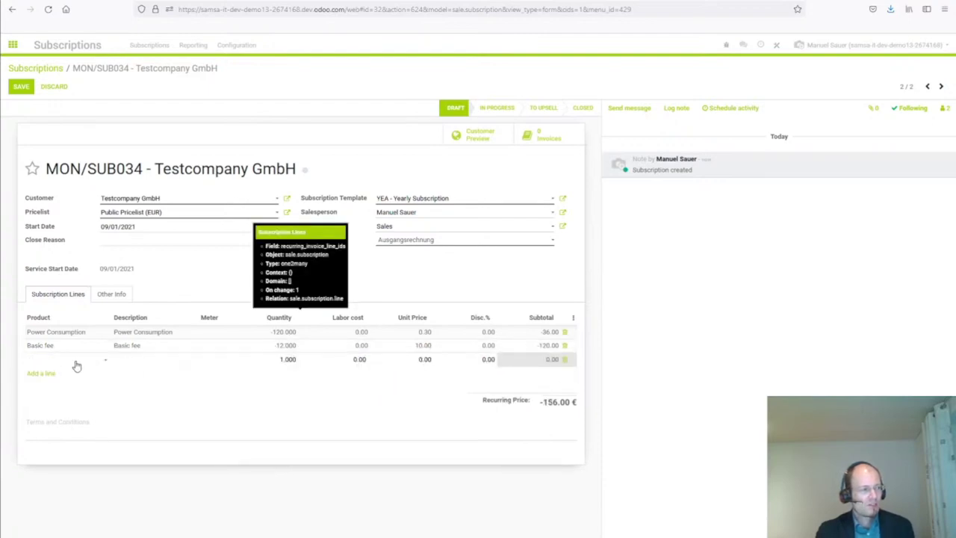
# Add a new Power Consumption line with meter 12345
pyautogui.click(76, 364)
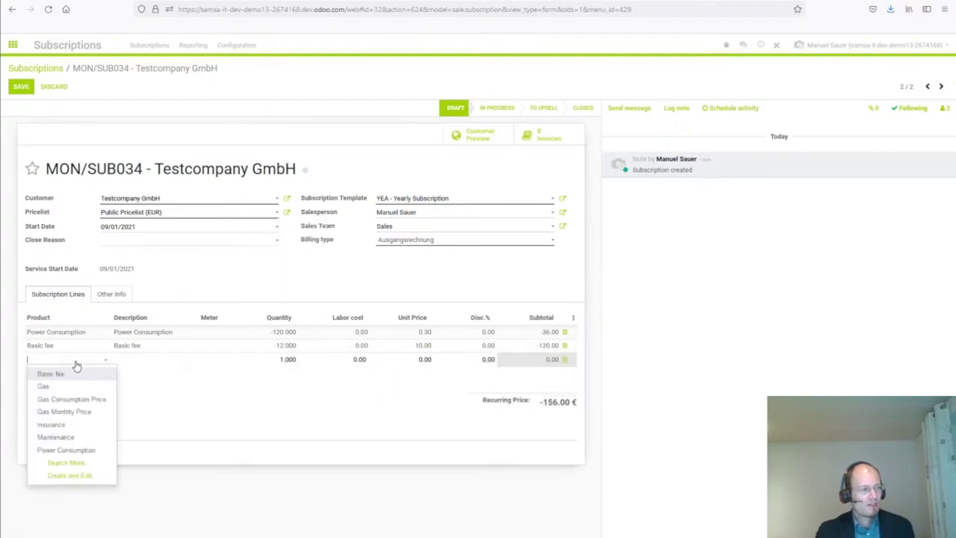
pyautogui.click(60, 450)
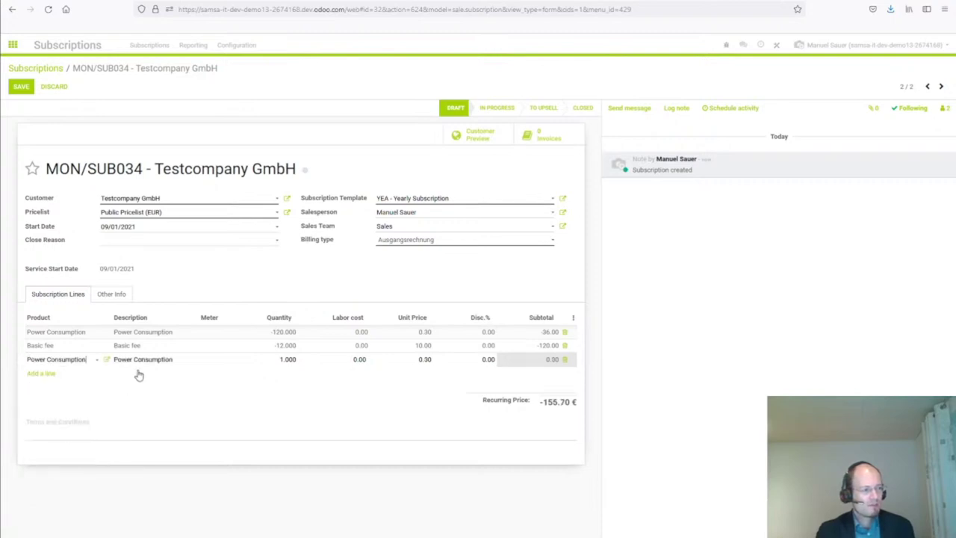
pyautogui.click(204, 359)
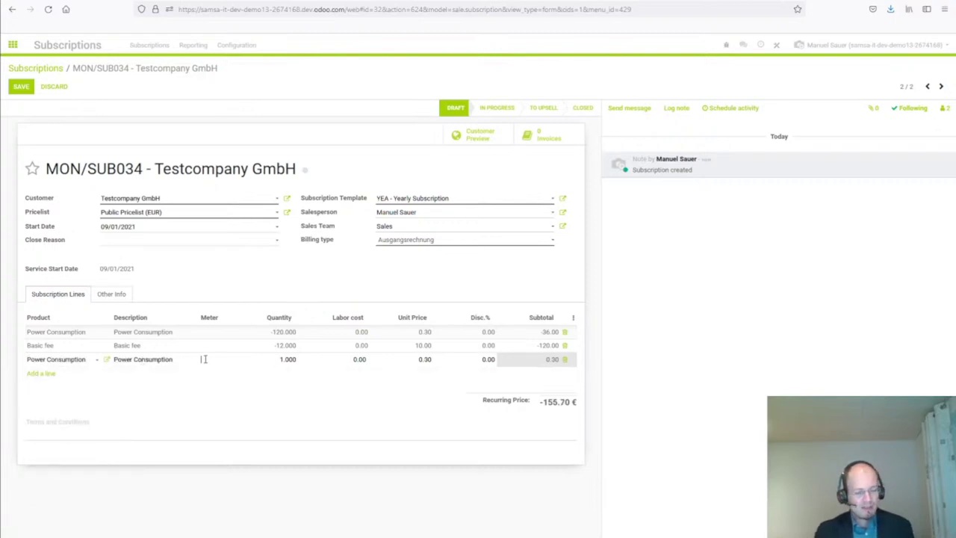
pyautogui.write('12345')
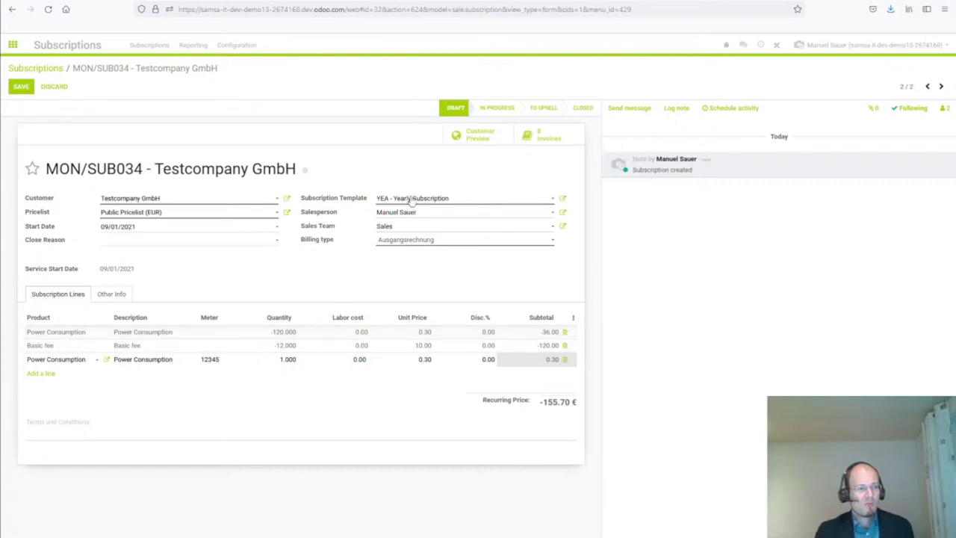
# Add a Basic fee line with quantity 12 and set the new Power Consumption quantity to 0
pyautogui.click(41, 377)
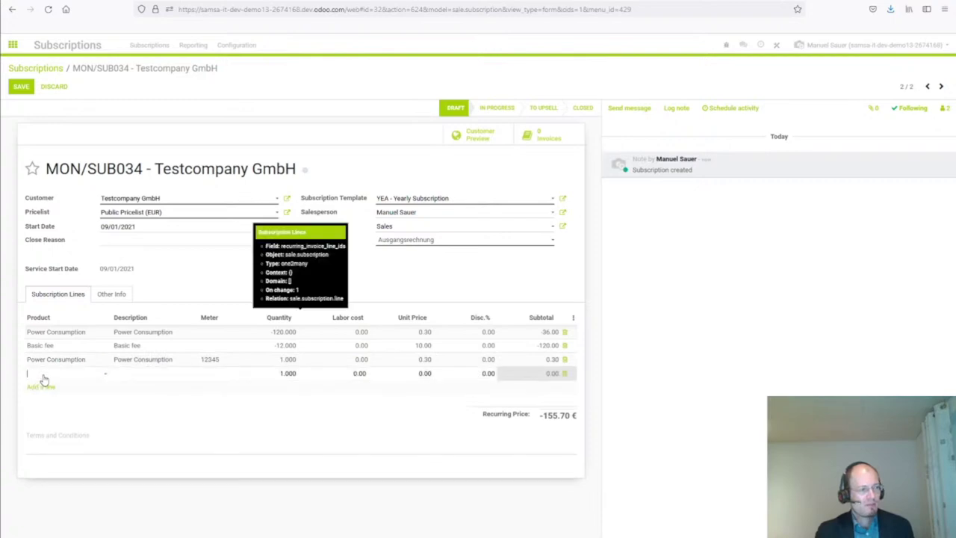
pyautogui.write('basi')
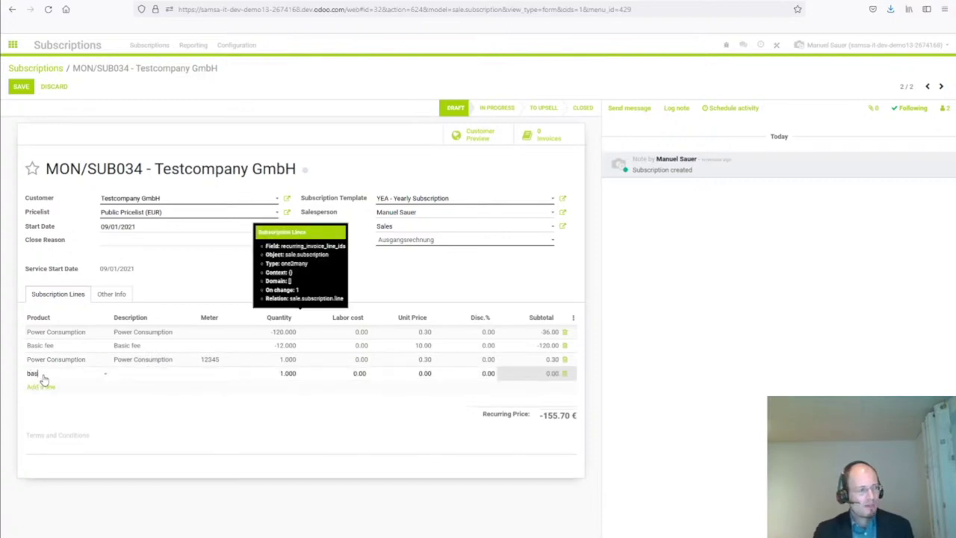
pyautogui.write('c f')
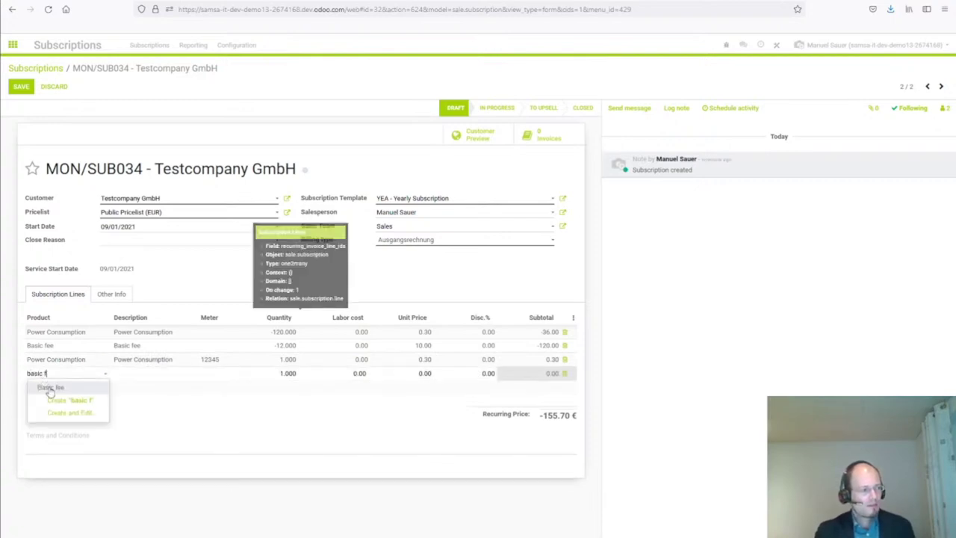
pyautogui.press('Tab')
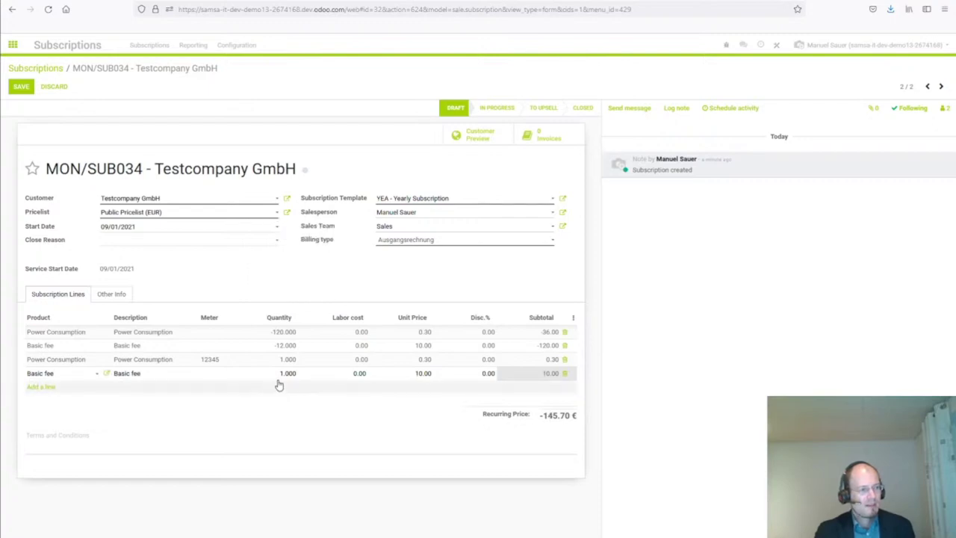
pyautogui.click(282, 376)
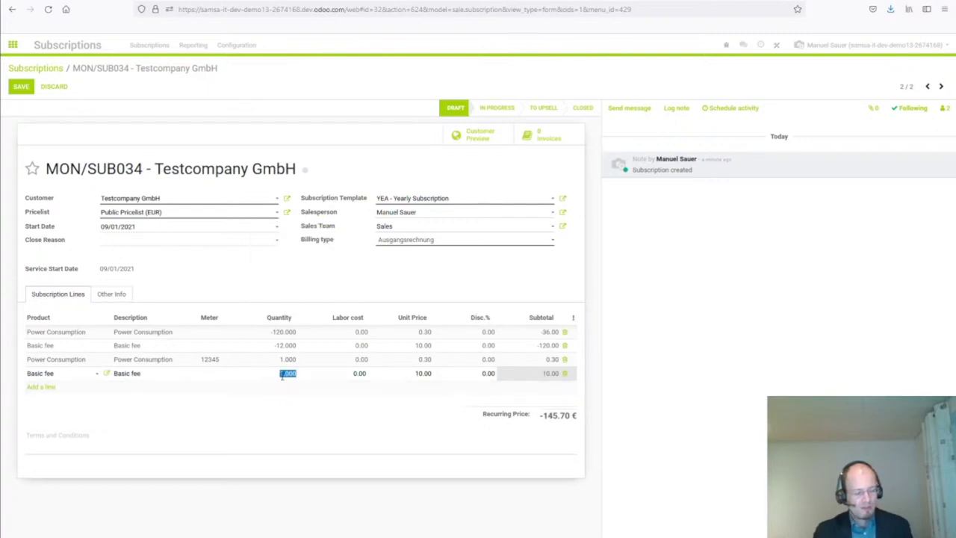
pyautogui.write('12')
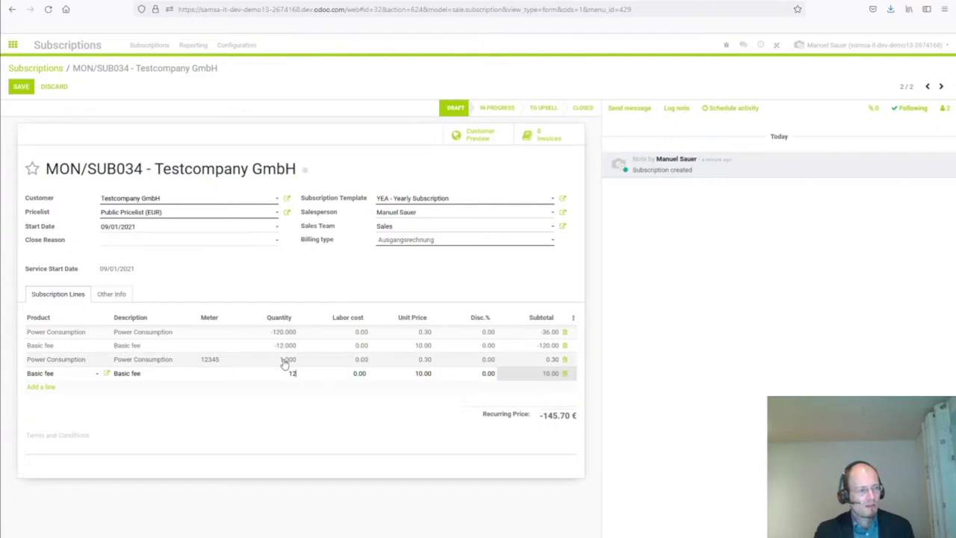
pyautogui.click(284, 359)
pyautogui.write('0')
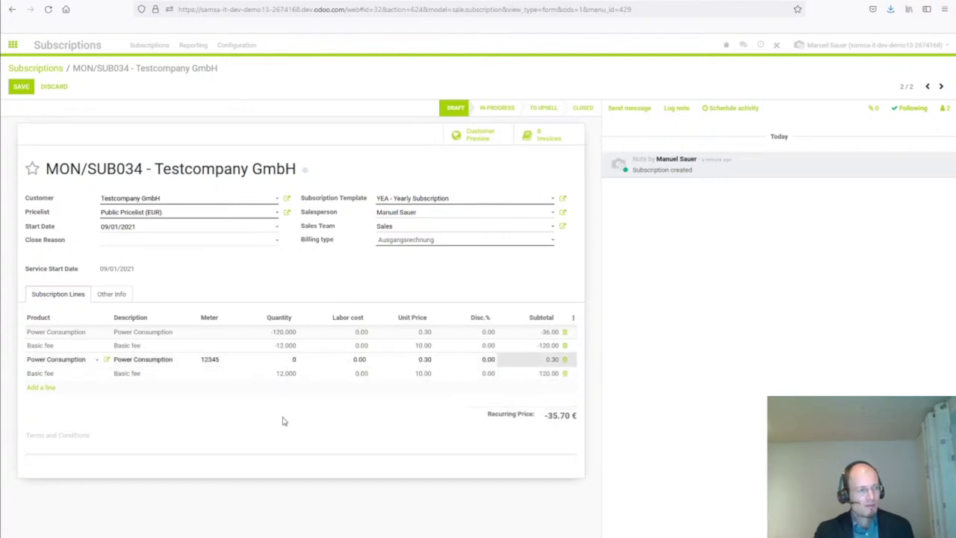
pyautogui.click(282, 420)
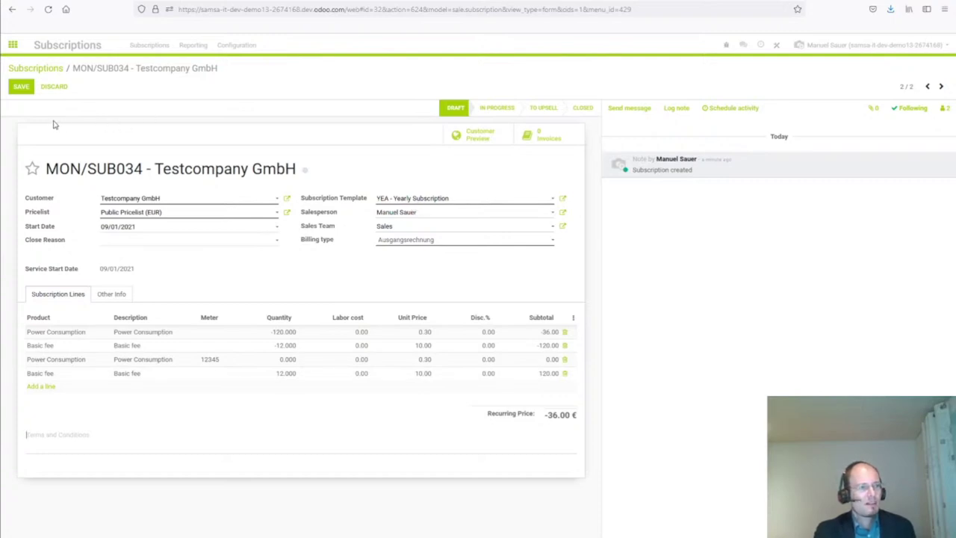
# Save MON/SUB034 and advance the slideshow to the Non-Commodity slide
pyautogui.click(23, 87)
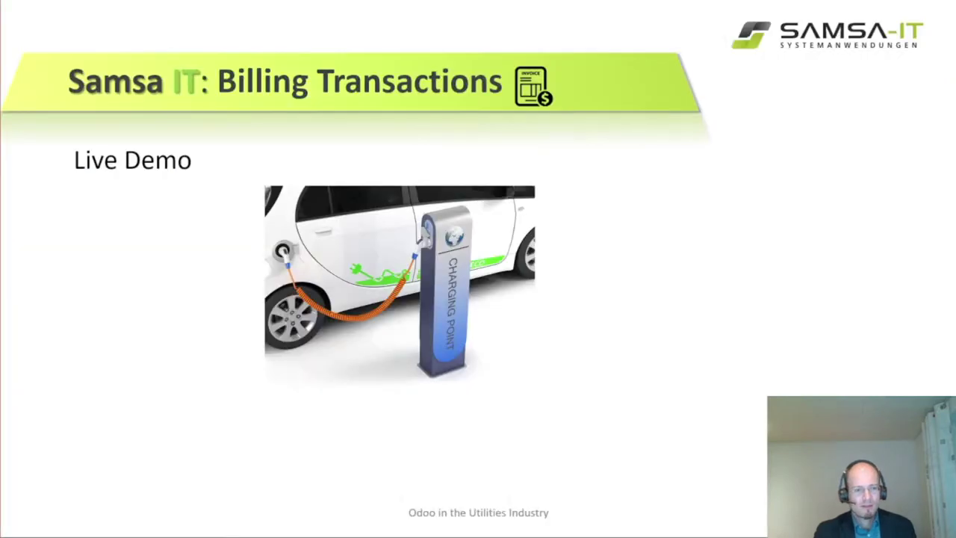
pyautogui.click(672, 310)
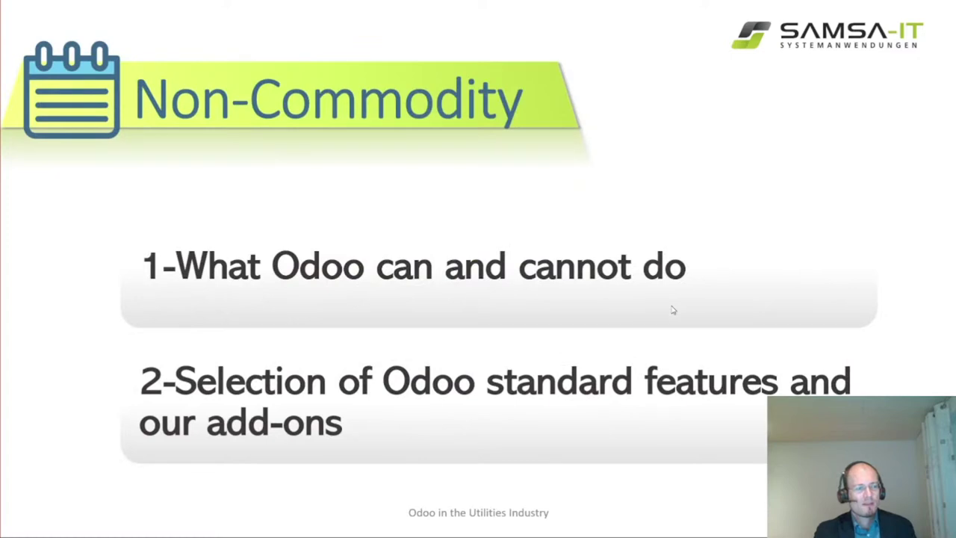